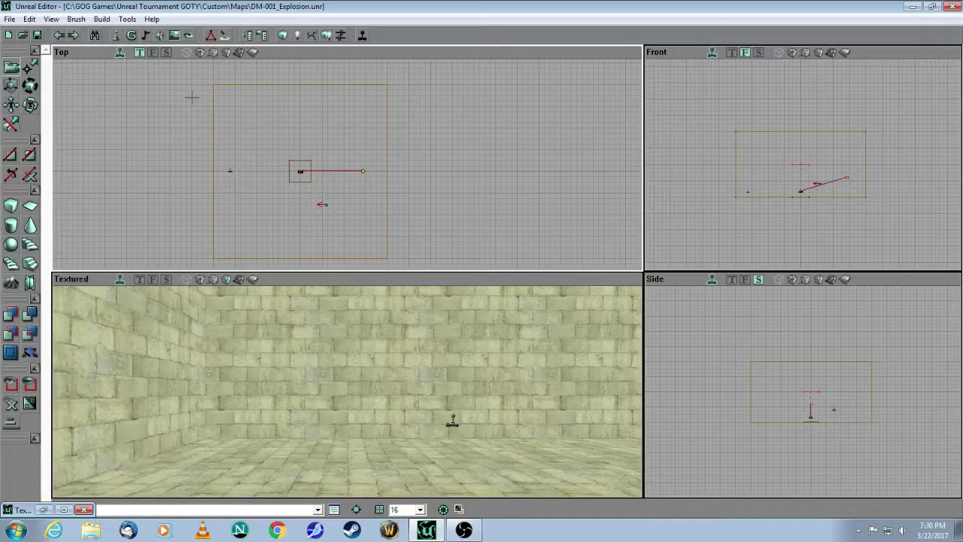
- Choose the ExplosionChain class under Effects in the actor class browser, then minimise the browser
click(117, 36)
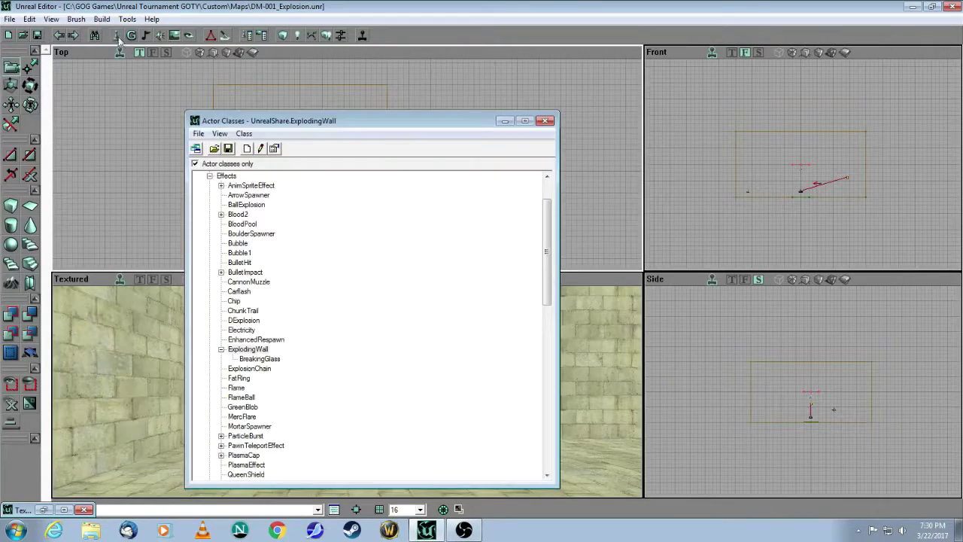
drag(270, 110, 289, 101)
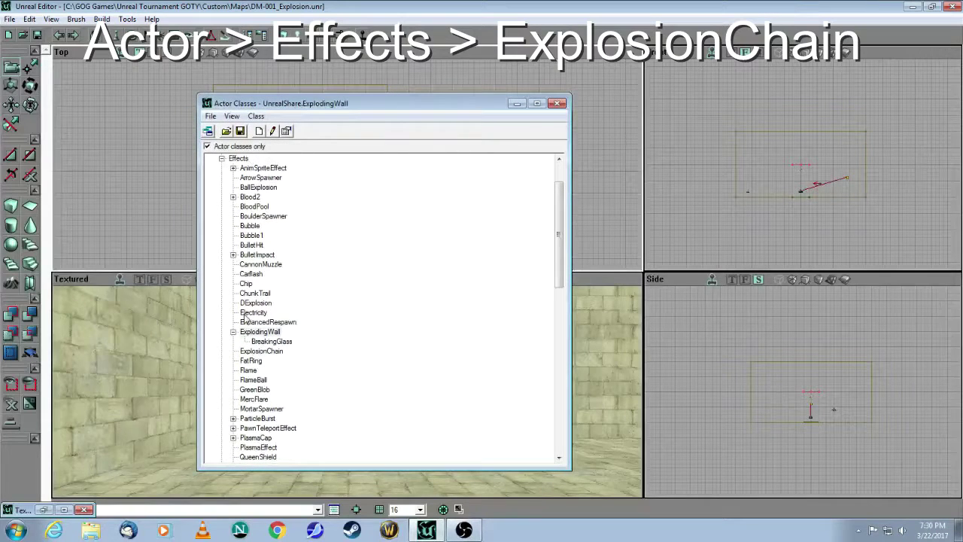
click(222, 159)
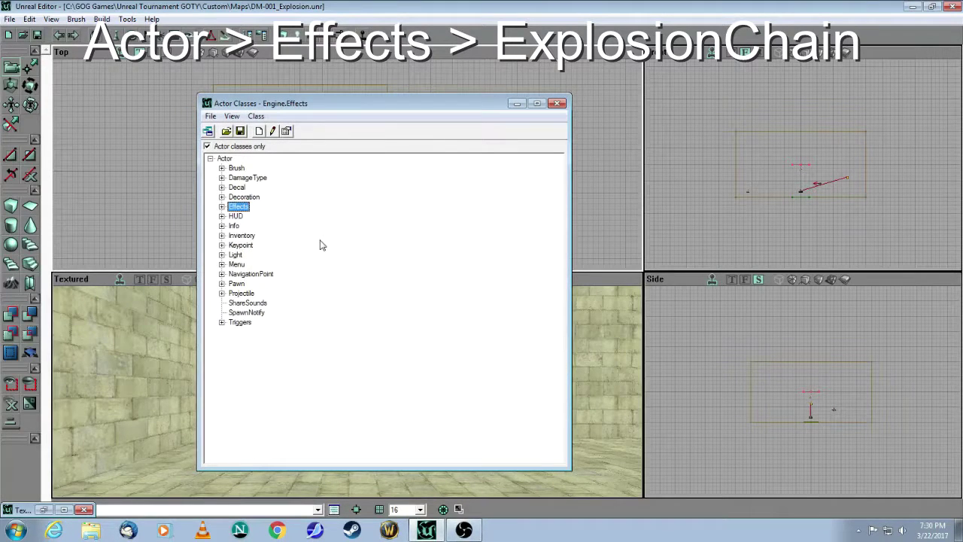
click(222, 207)
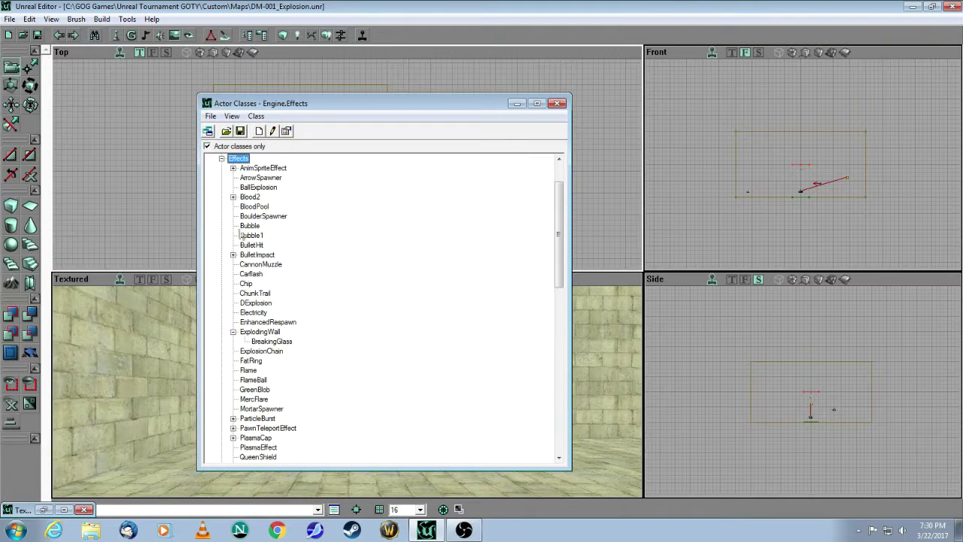
click(263, 352)
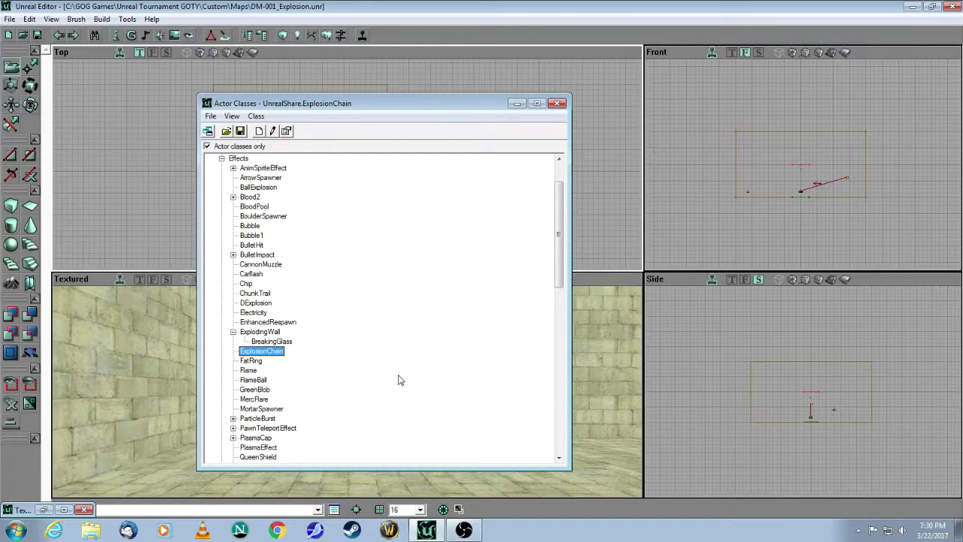
click(517, 104)
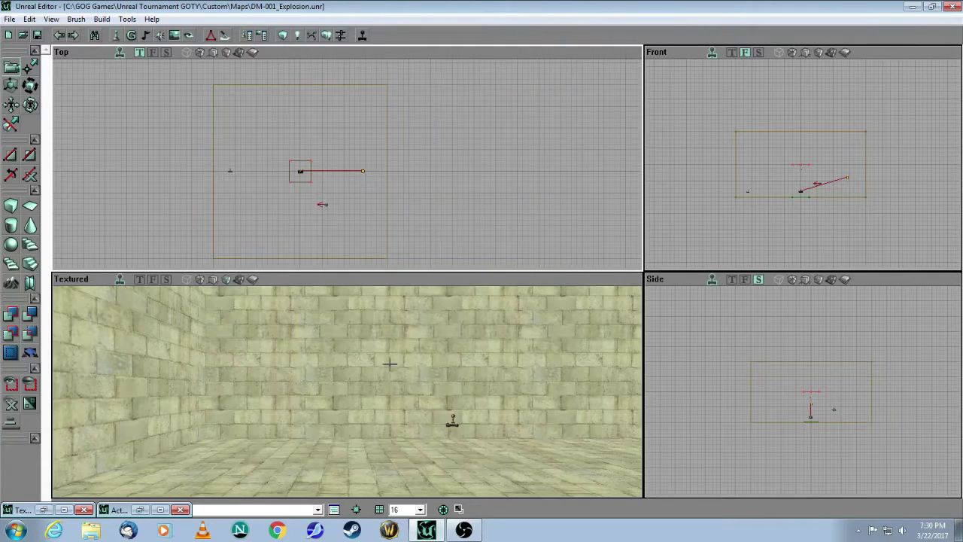
- Try to add an ExplosionChain actor on the floor in the textured 3D view
mouse_move(369, 394)
mouse_down()
mouse_move(369, 444)
mouse_move(368, 387)
mouse_up()
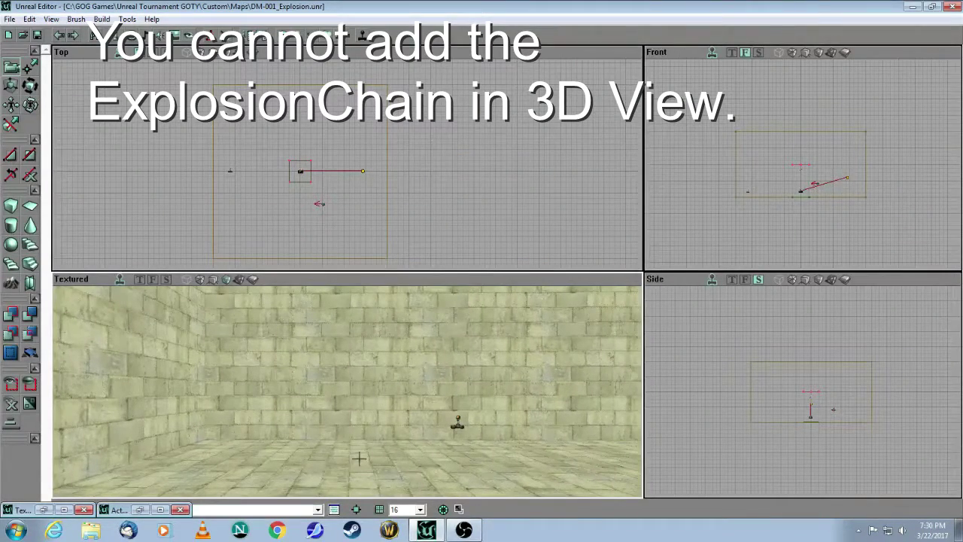
right_click(287, 456)
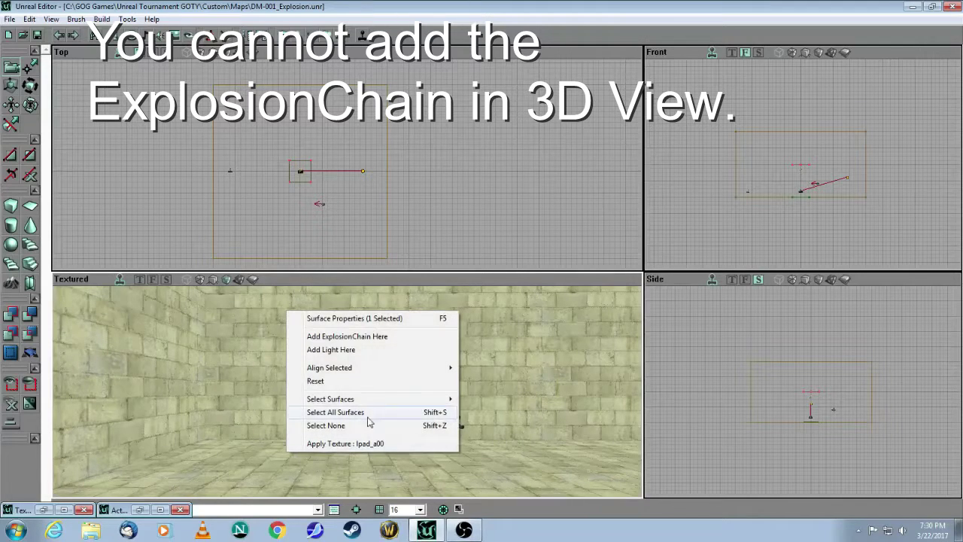
click(322, 342)
drag(345, 422, 345, 441)
- Add an ExplosionChain actor at an empty spot inside the room in the Top view
drag(422, 206, 422, 233)
mouse_move(708, 204)
mouse_down()
mouse_move(706, 189)
mouse_move(706, 205)
mouse_up()
drag(422, 206, 392, 136)
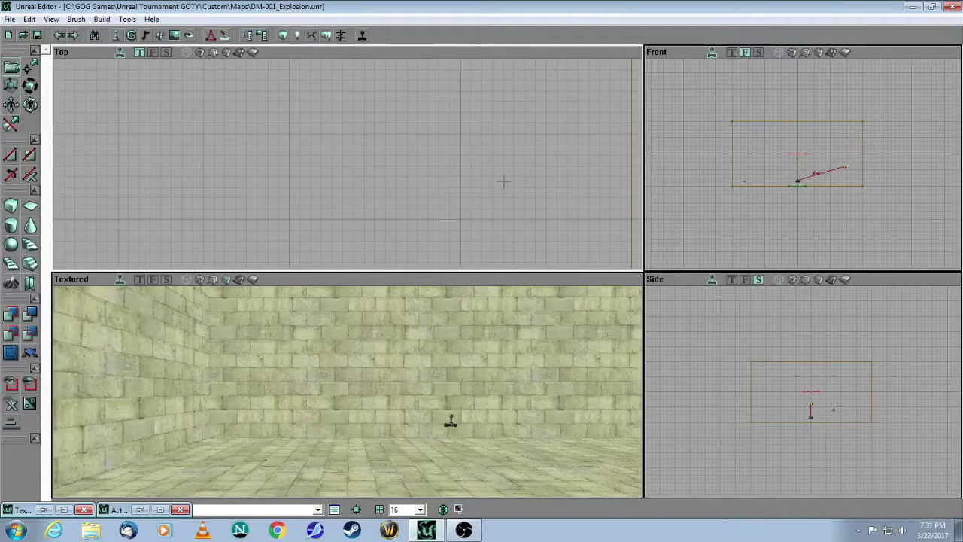
right_click(331, 180)
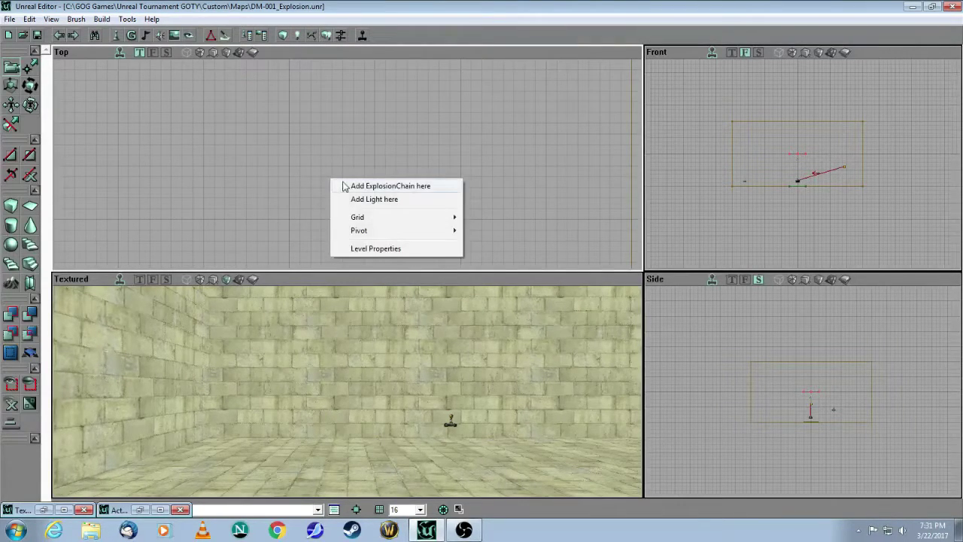
click(377, 186)
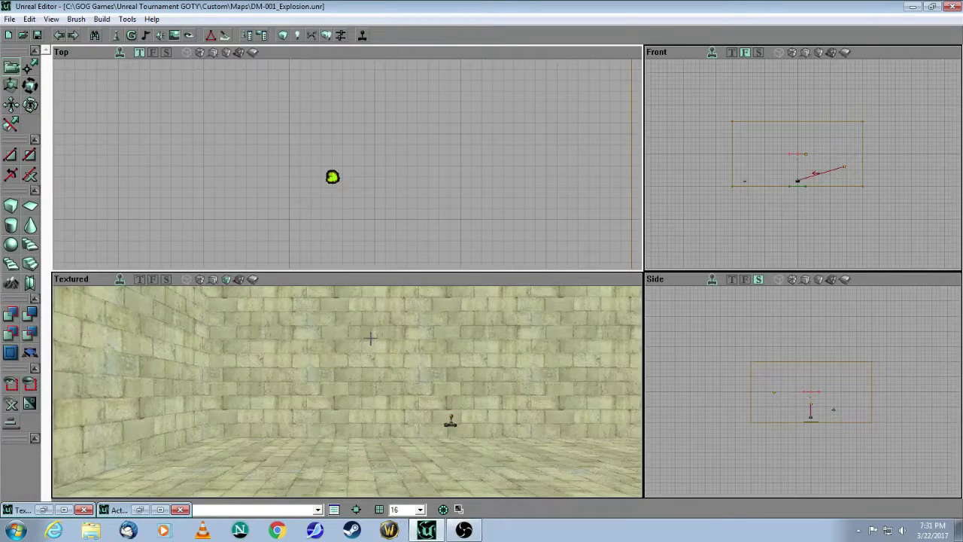
- Find the newly added ExplosionChain in the 3D view and delete it
mouse_move(371, 338)
mouse_down()
mouse_move(370, 384)
mouse_move(370, 331)
mouse_move(406, 346)
mouse_move(391, 316)
mouse_move(368, 338)
mouse_up()
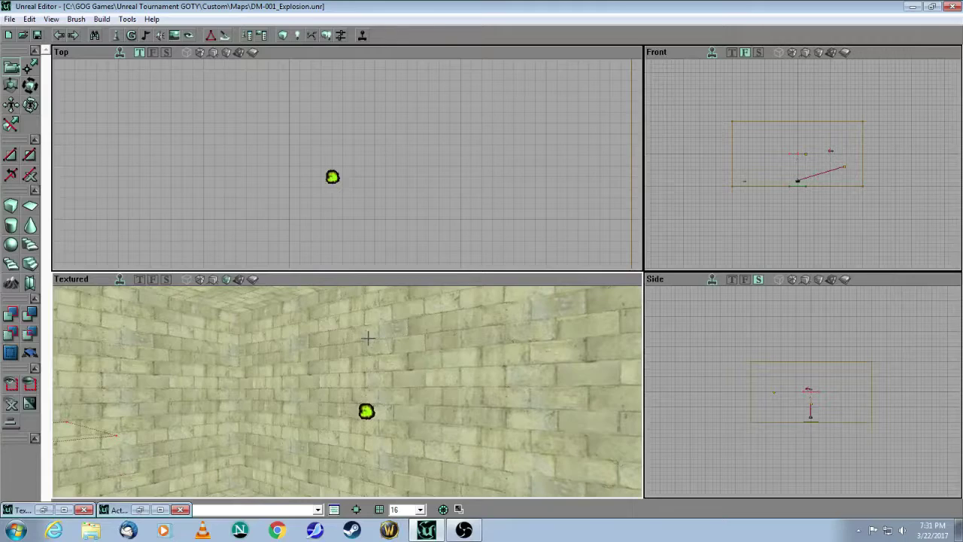
scroll(768, 230, up, 5)
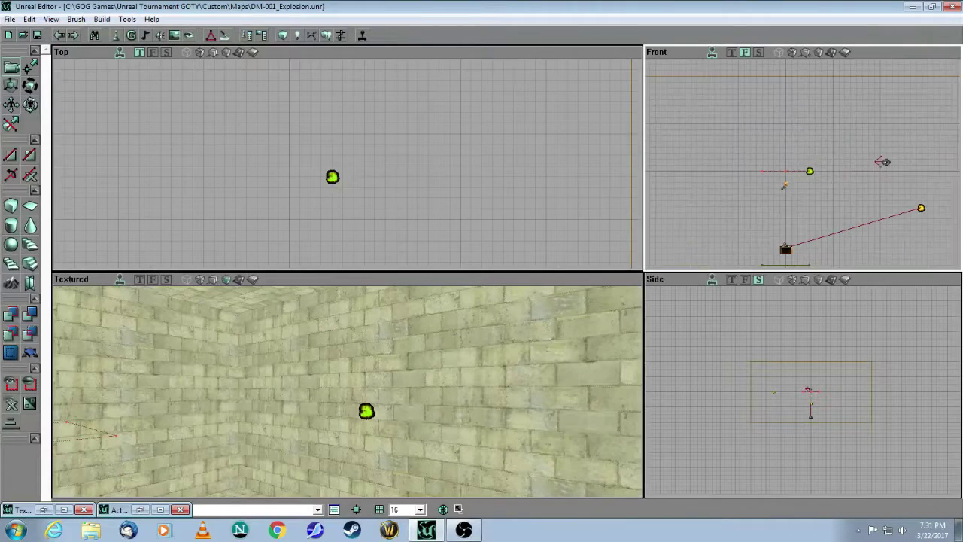
scroll(768, 231, down, 4)
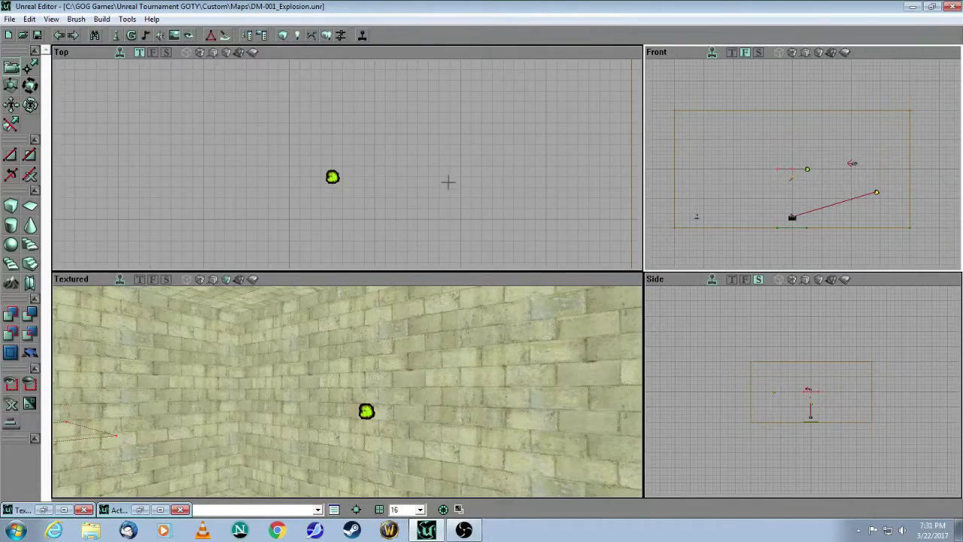
scroll(449, 183, down, 5)
drag(392, 406, 385, 425)
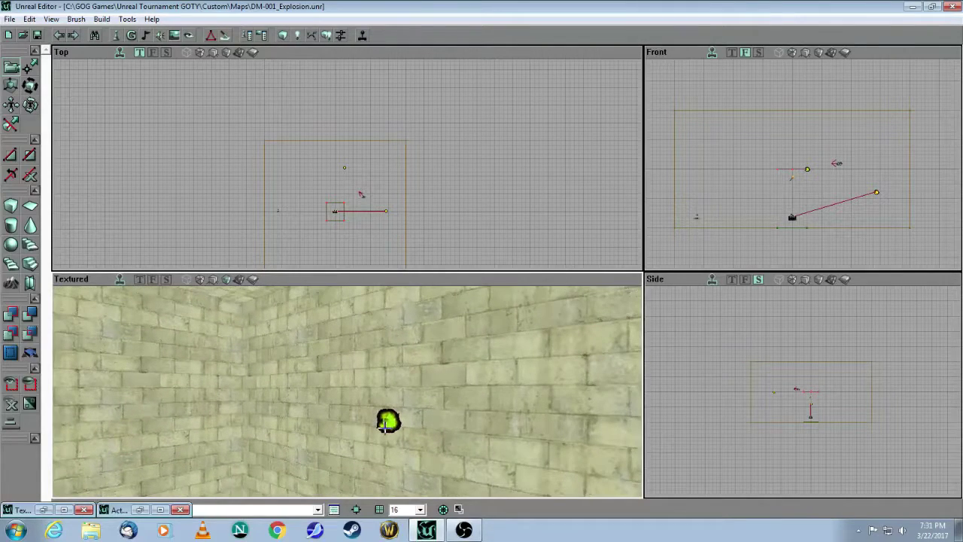
right_click(385, 423)
click(425, 392)
- Open the properties of the remaining ExplosionChain and examine its Events settings
drag(365, 378, 338, 368)
click(338, 368)
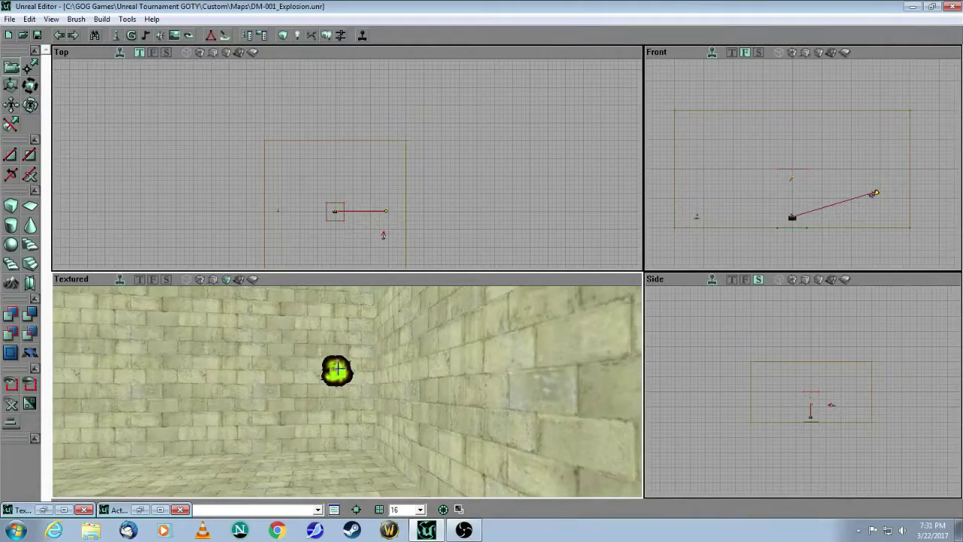
right_click(337, 369)
click(373, 151)
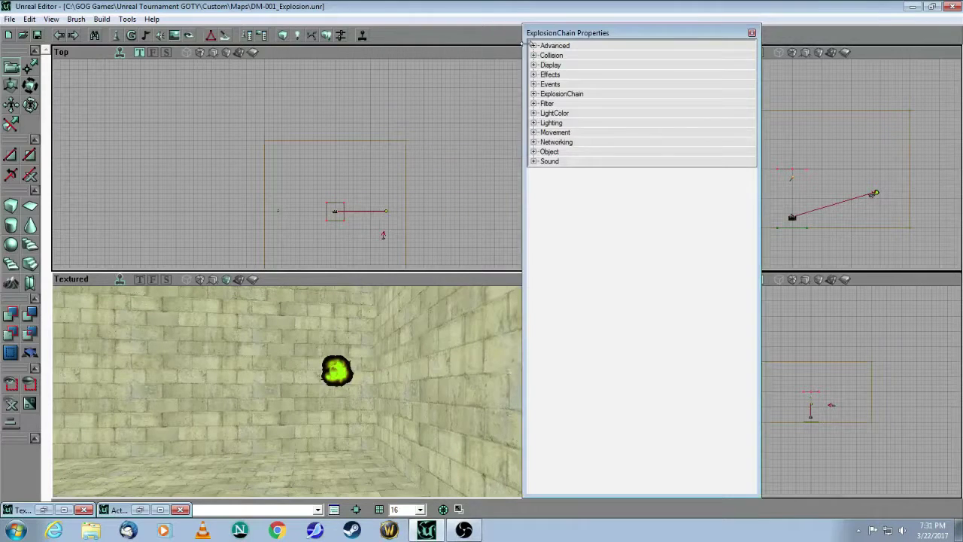
drag(557, 33, 515, 230)
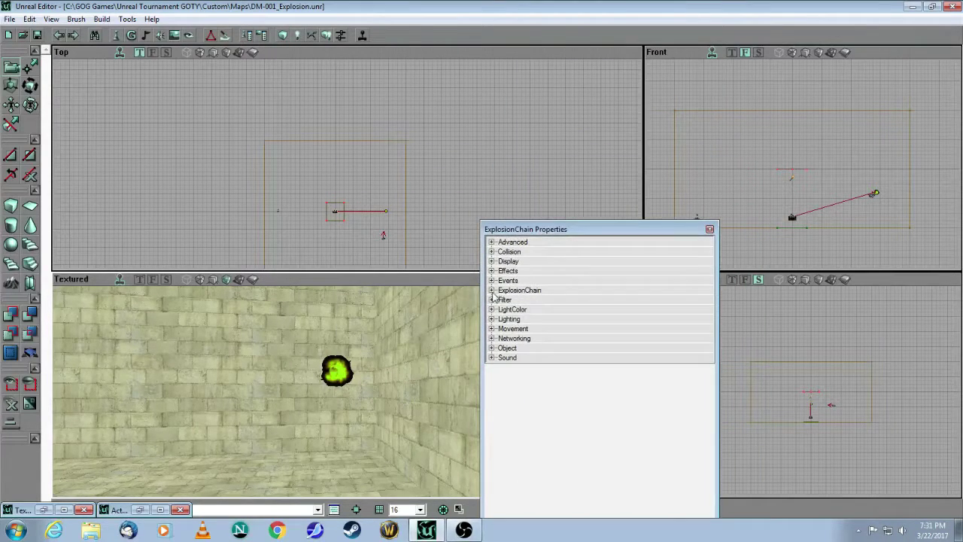
click(491, 280)
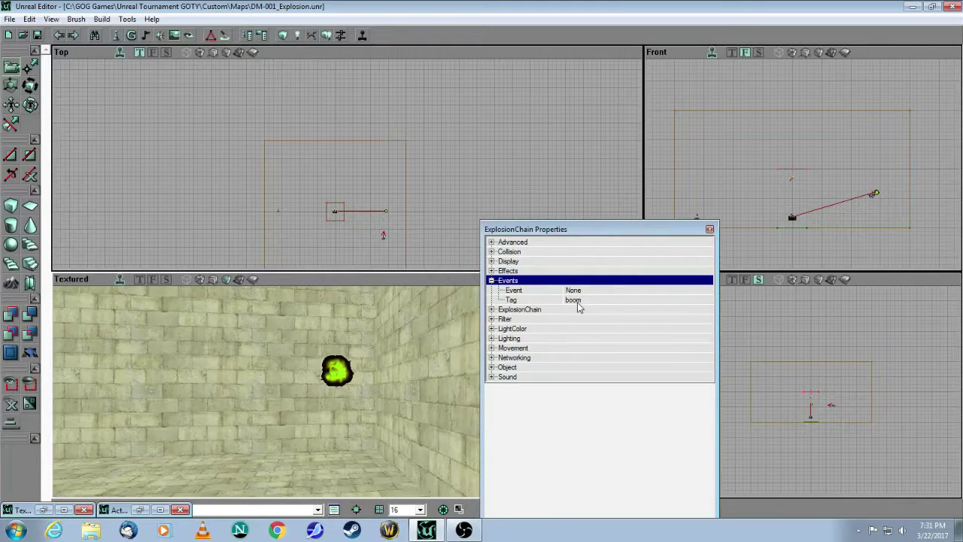
- Examine the ExplosionChain's Tag, Damage, DelayTime and Size settings, then close its properties
click(491, 310)
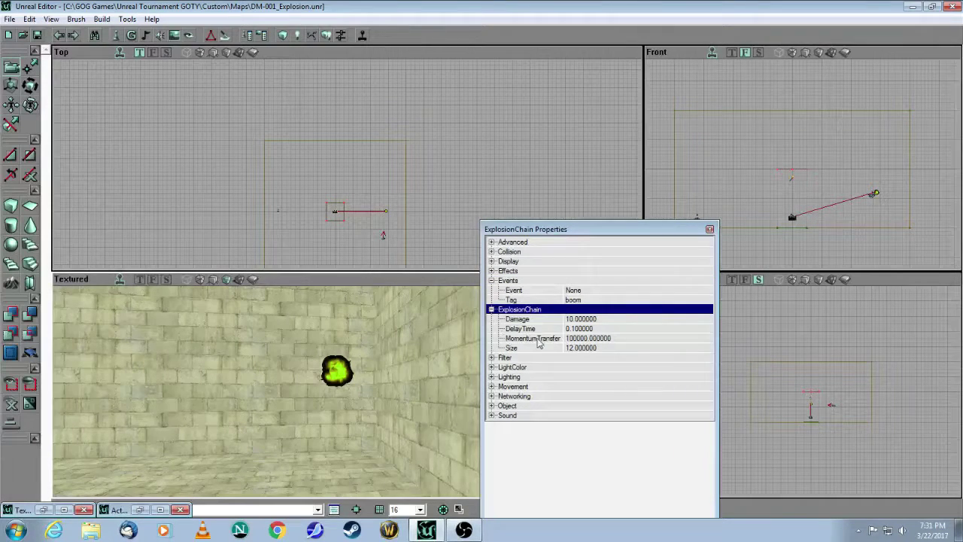
click(615, 319)
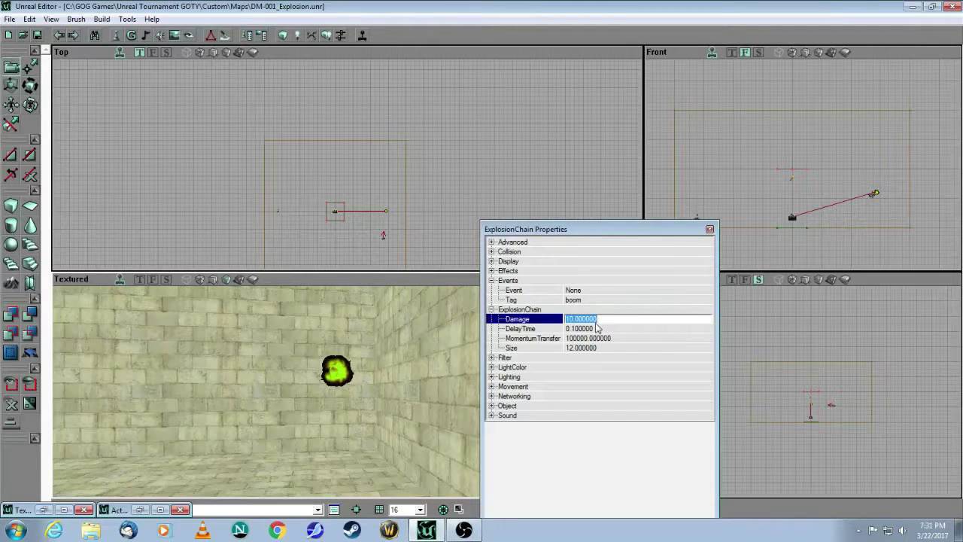
click(633, 301)
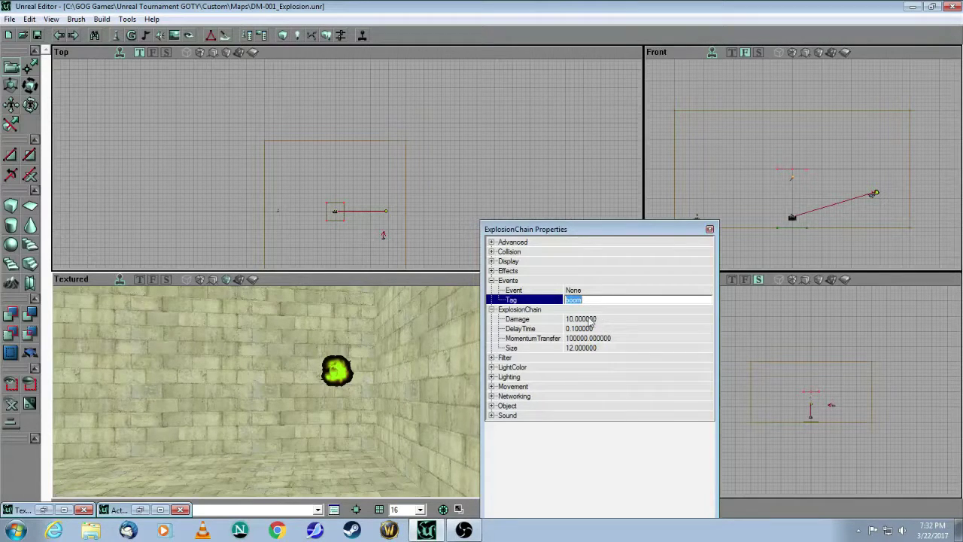
click(601, 322)
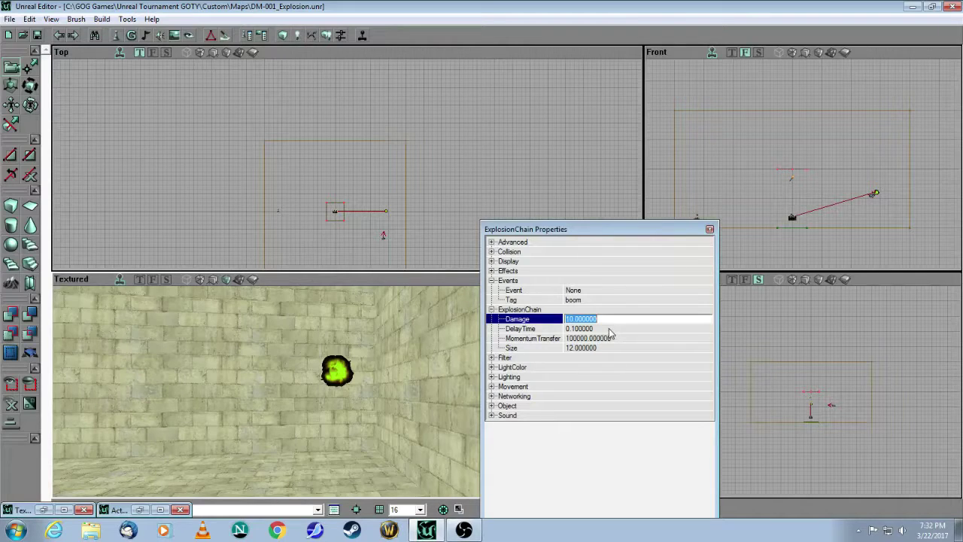
click(610, 329)
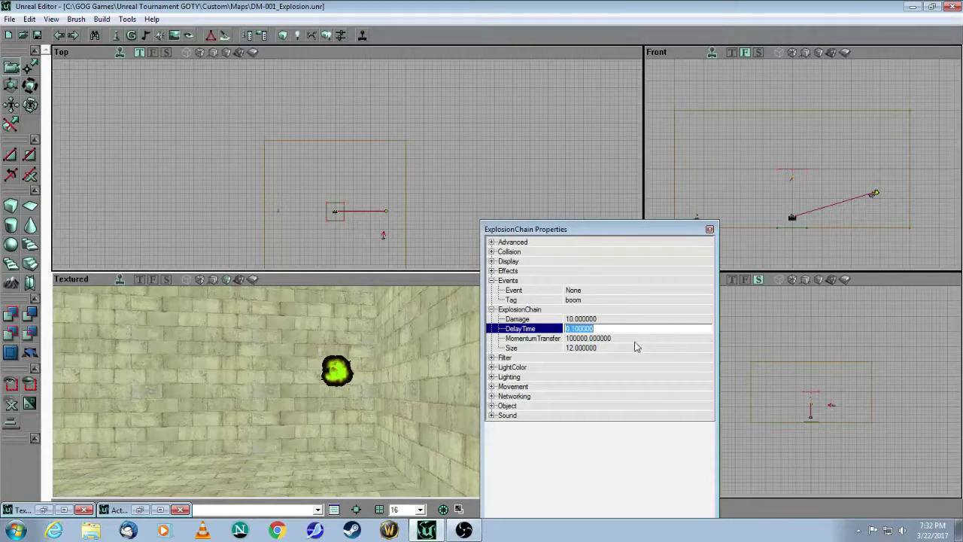
click(624, 347)
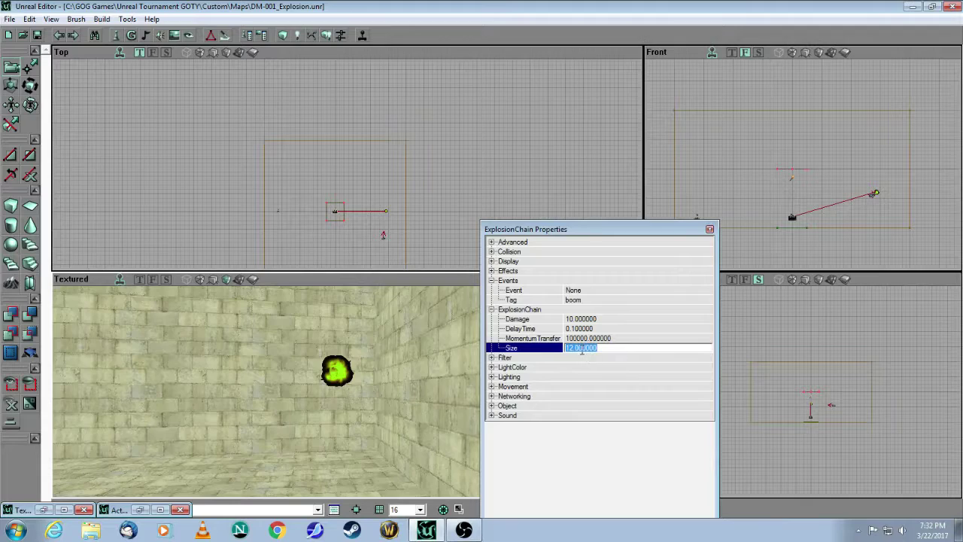
click(710, 229)
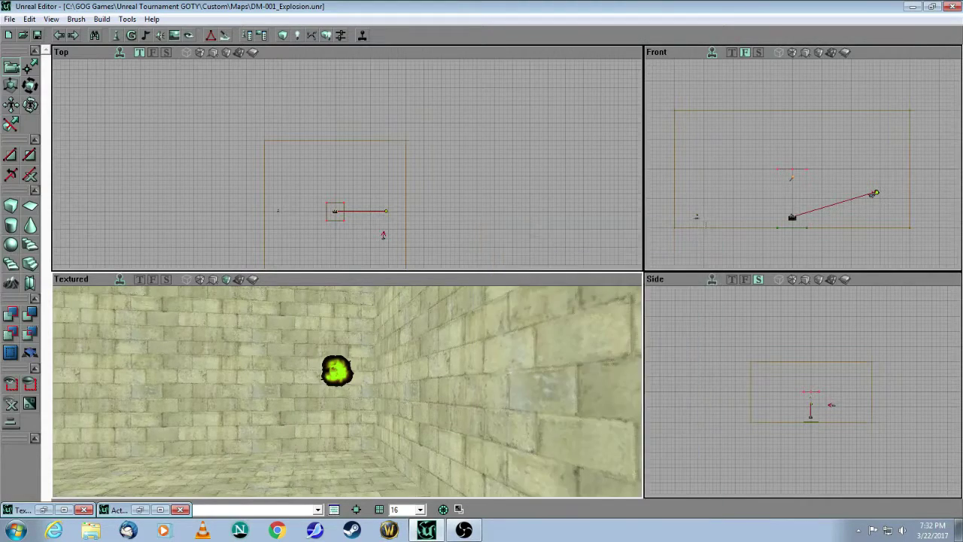
- Check the Event name in the Events properties of the Trigger above the dark floor panel, then close them
drag(490, 350, 407, 354)
drag(350, 236, 348, 231)
click(351, 399)
right_click(350, 407)
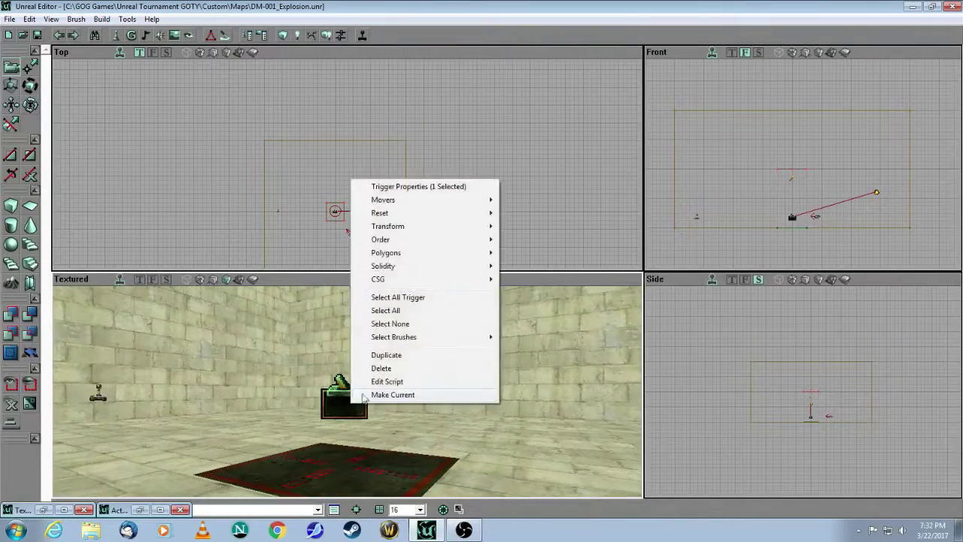
click(397, 186)
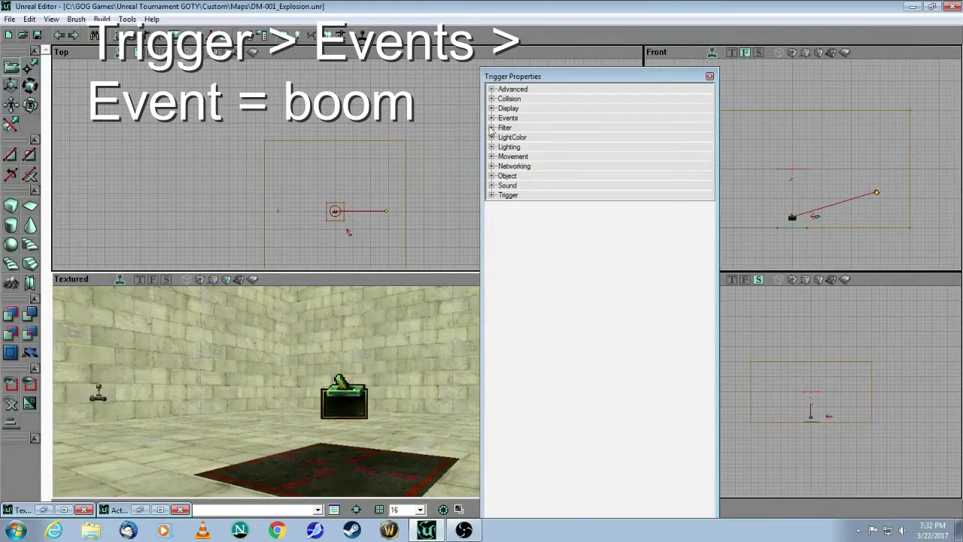
click(492, 118)
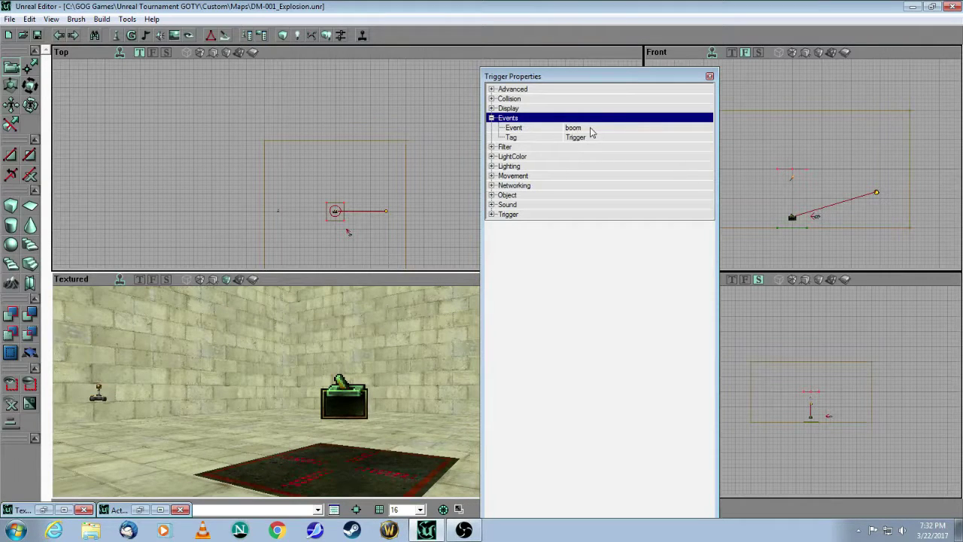
click(710, 76)
- Play-test the map and walk toward the red-marked floor panel to try the explosion trigger
drag(516, 327, 516, 350)
key(Up)
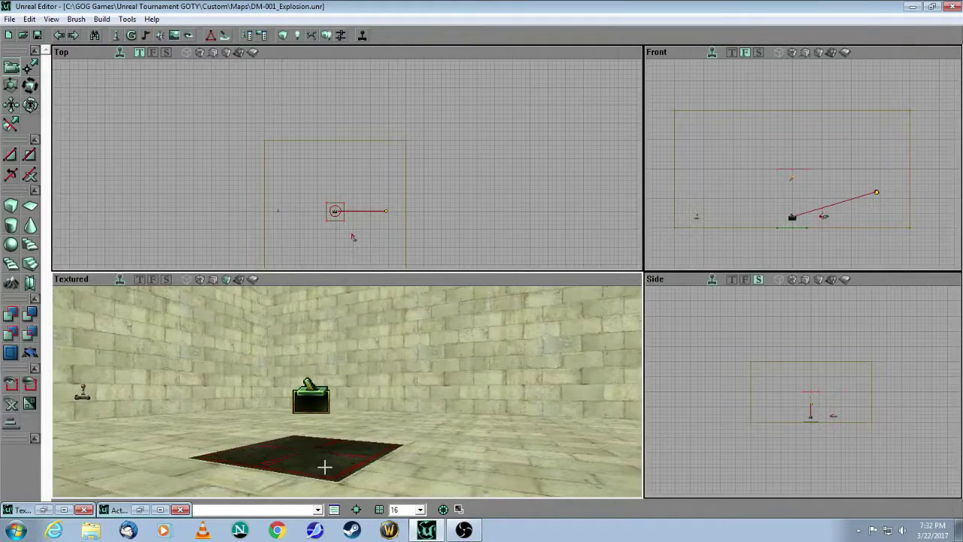
click(402, 245)
drag(373, 370, 373, 421)
key(Right)
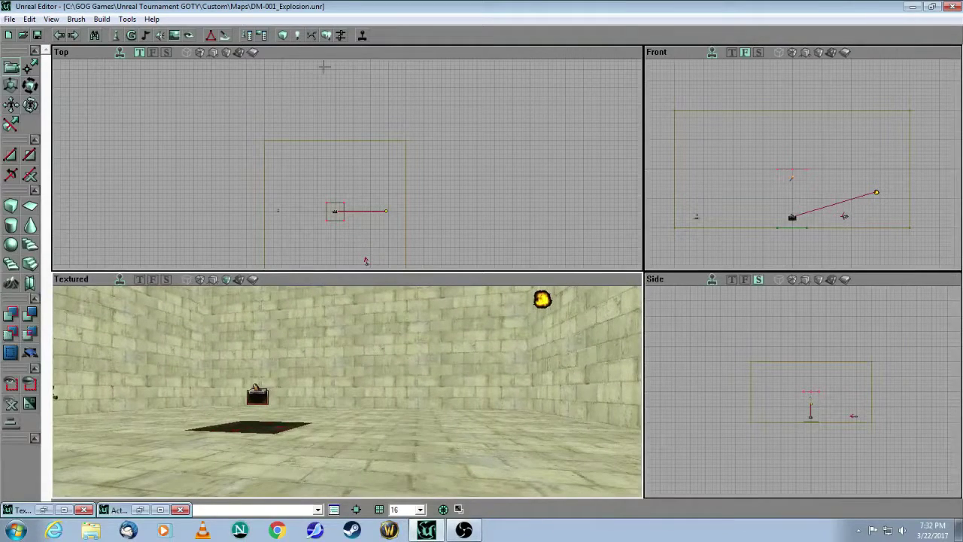
click(336, 34)
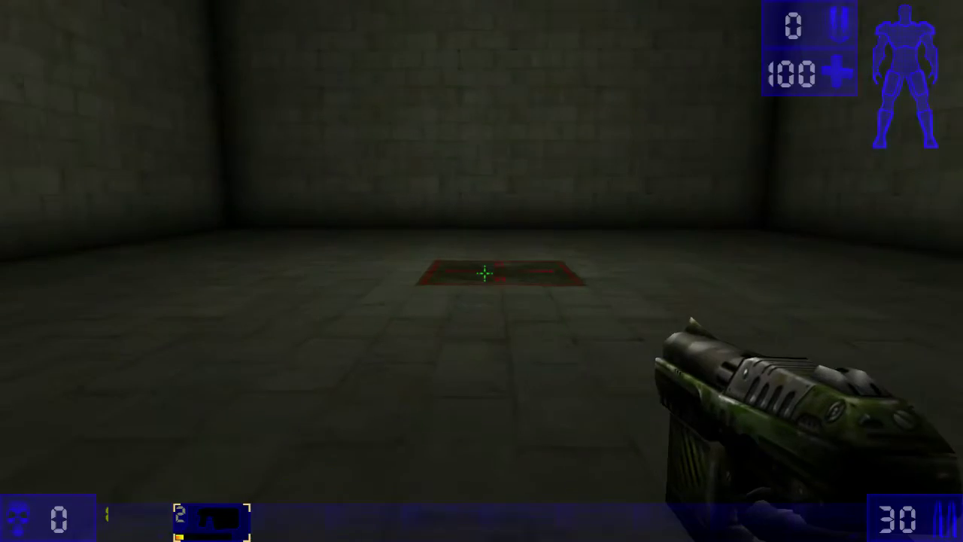
key(Up)
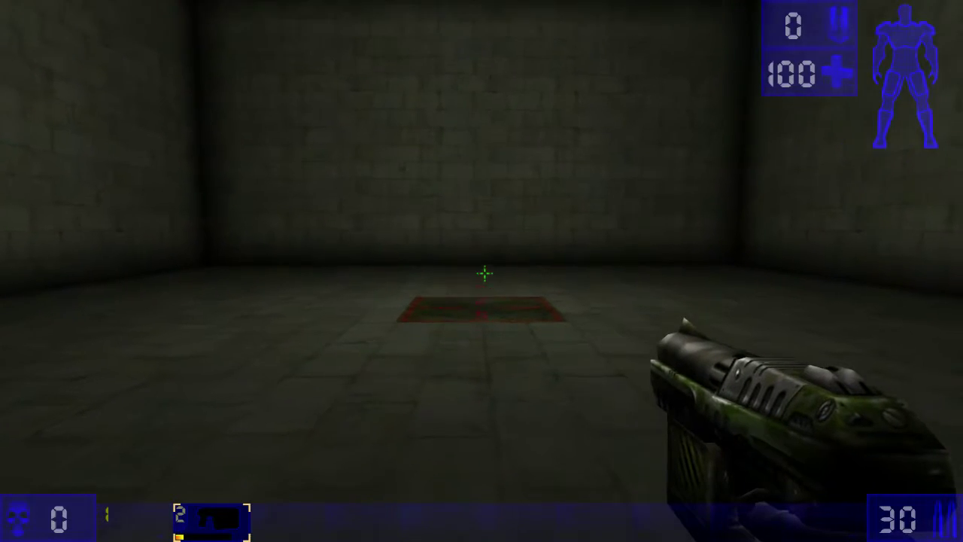